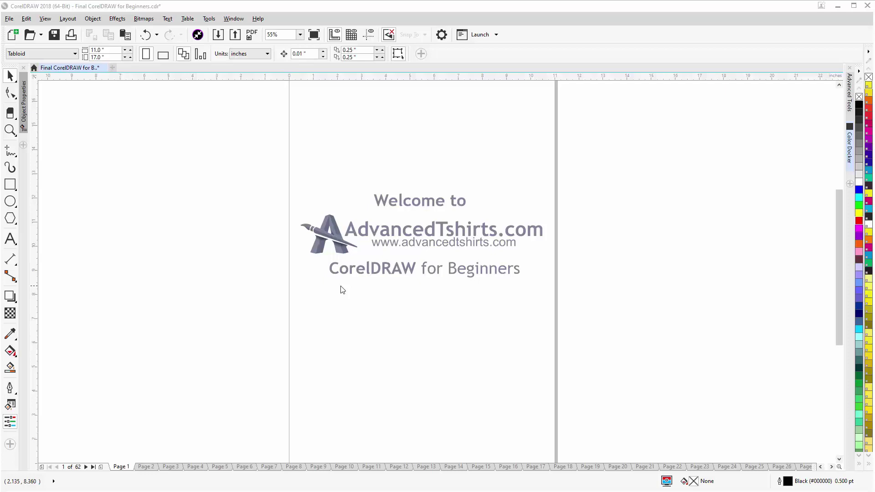
Step: Go to page 56, the Drop Shadow Tool reference sheet with property bar callouts
left_click(198, 468)
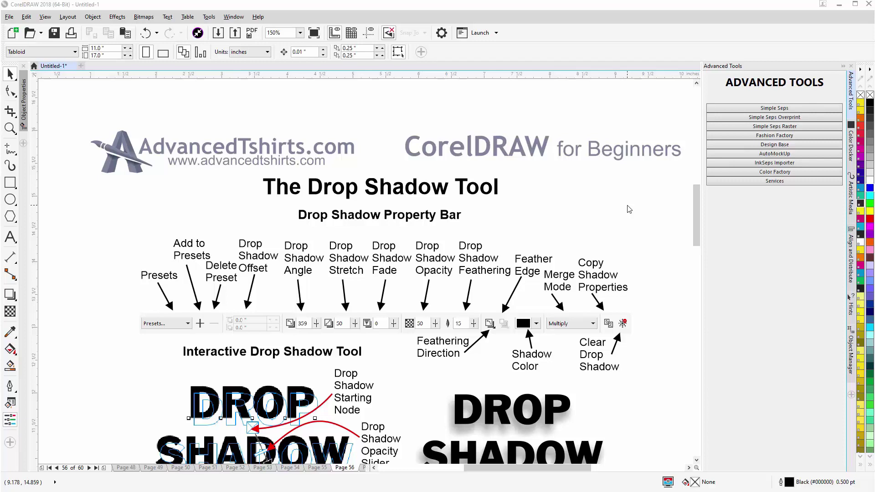
Step: Make the right DROP SHADOW text cast a flipped perspective shadow below it at opacity 60
left_click_drag(699, 204, 699, 220)
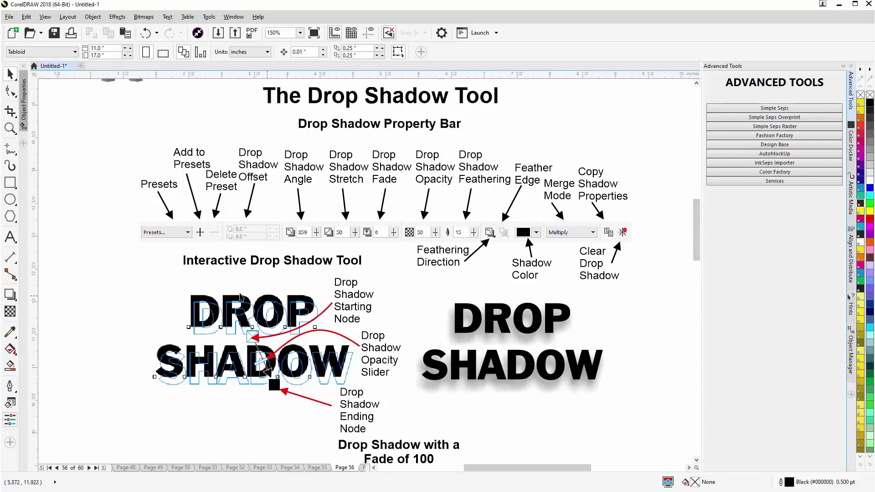
left_click(10, 296)
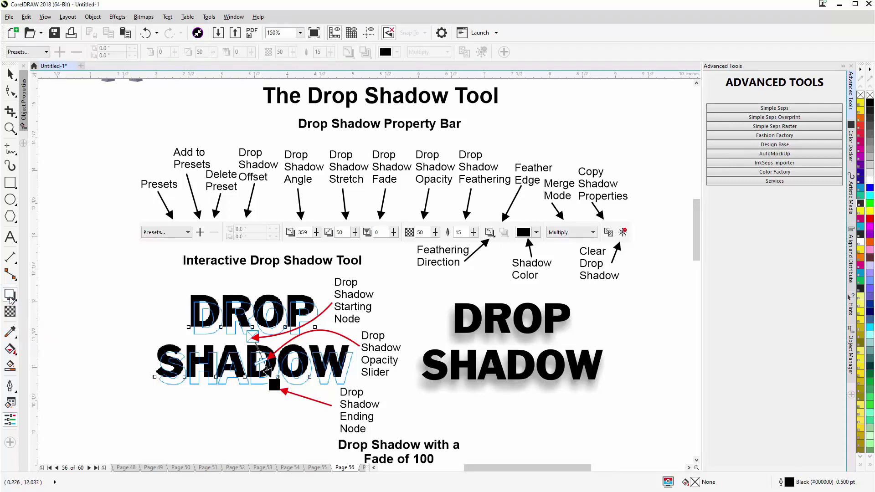
left_click(456, 389)
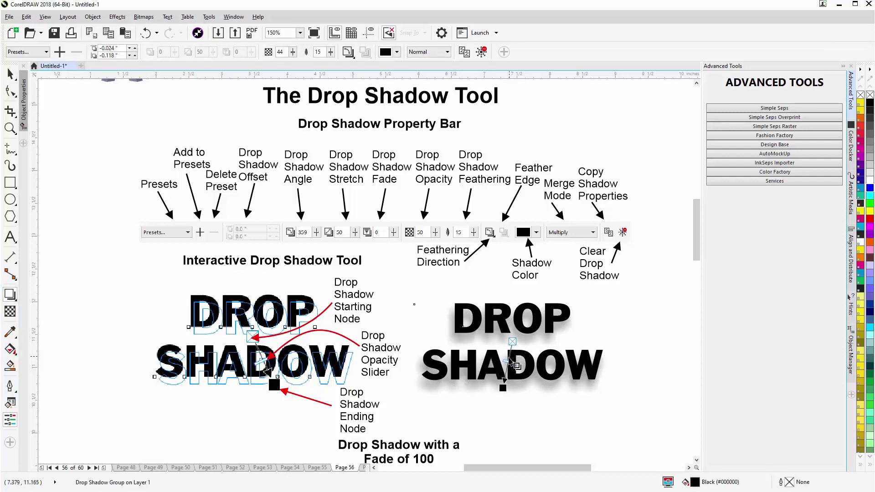
mouse_move(504, 363)
left_mouse_down()
mouse_move(506, 373)
mouse_move(510, 351)
mouse_move(507, 362)
left_mouse_up()
mouse_move(512, 343)
left_mouse_down()
mouse_move(463, 339)
mouse_move(594, 347)
mouse_move(523, 378)
mouse_move(518, 312)
mouse_move(509, 336)
left_mouse_up()
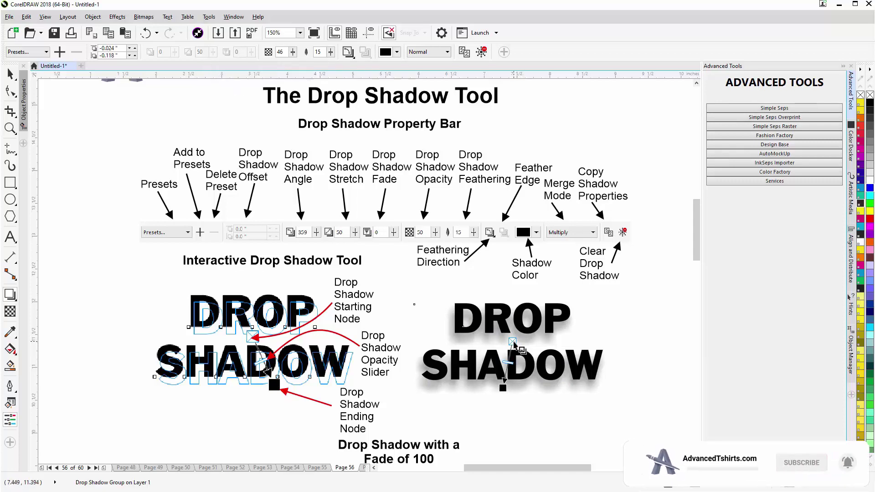
left_click_drag(513, 342, 512, 379)
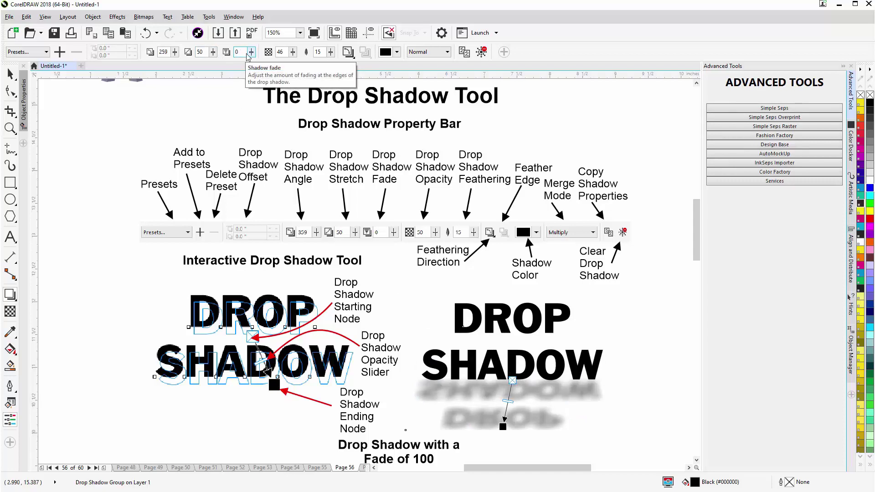
Step: Set the right text's shadow fade to 49, then move the shadow back up behind the letters
left_click(251, 52)
left_click_drag(252, 65, 274, 71)
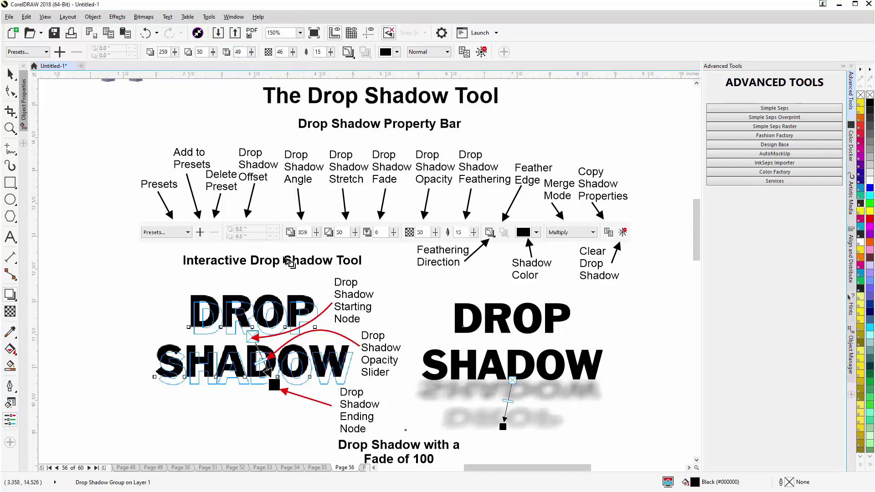
left_click_drag(512, 381, 511, 353)
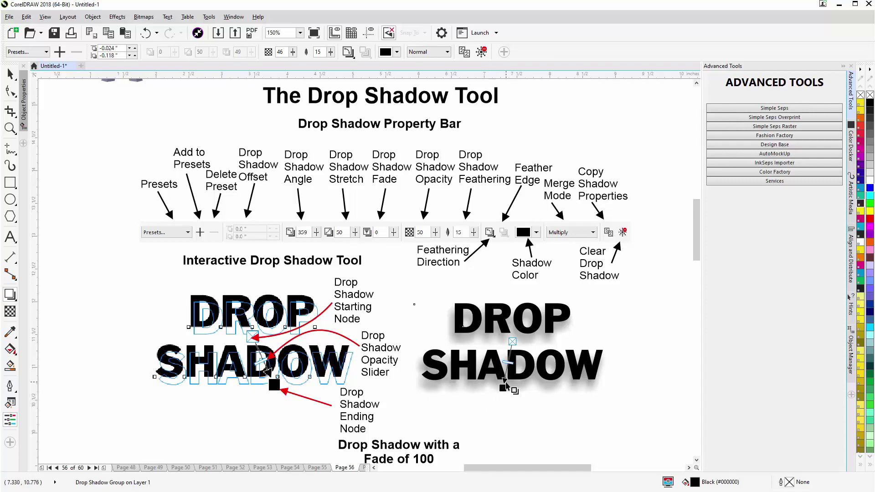
Step: Test perspective shadow directions on the right text, ending with a flat shadow offset 0.09, -0.118
left_click_drag(502, 388, 593, 386)
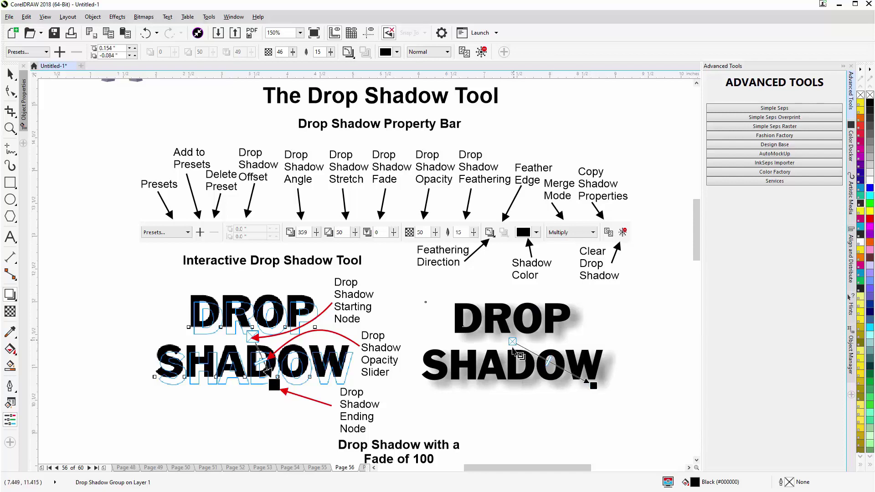
left_click_drag(512, 348, 512, 386)
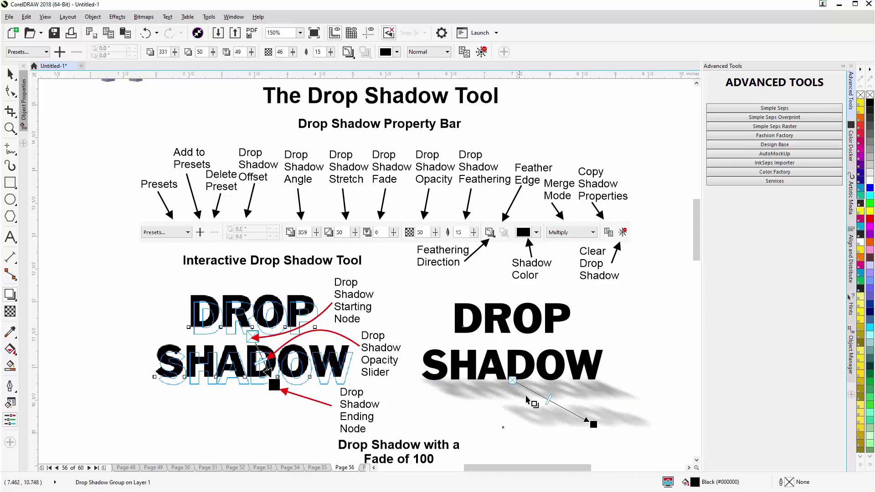
left_click_drag(593, 424, 515, 404)
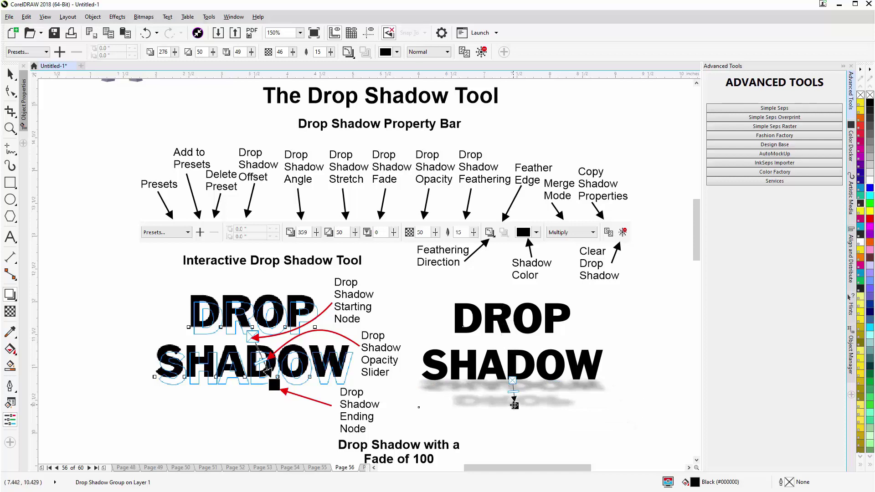
left_click_drag(514, 405, 514, 349)
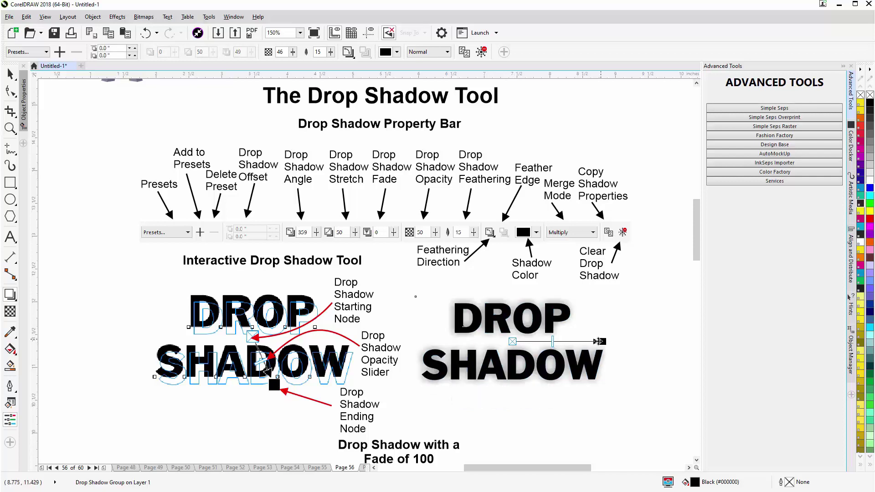
left_click_drag(598, 341, 547, 388)
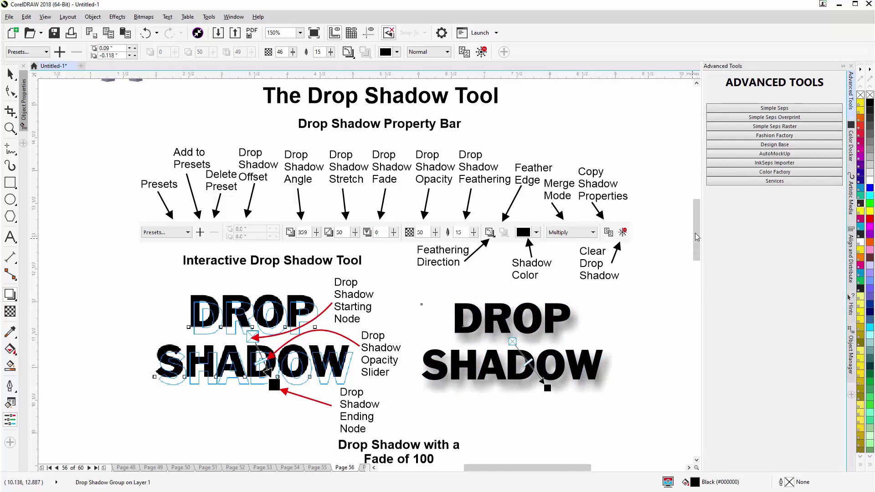
left_click_drag(695, 231, 692, 269)
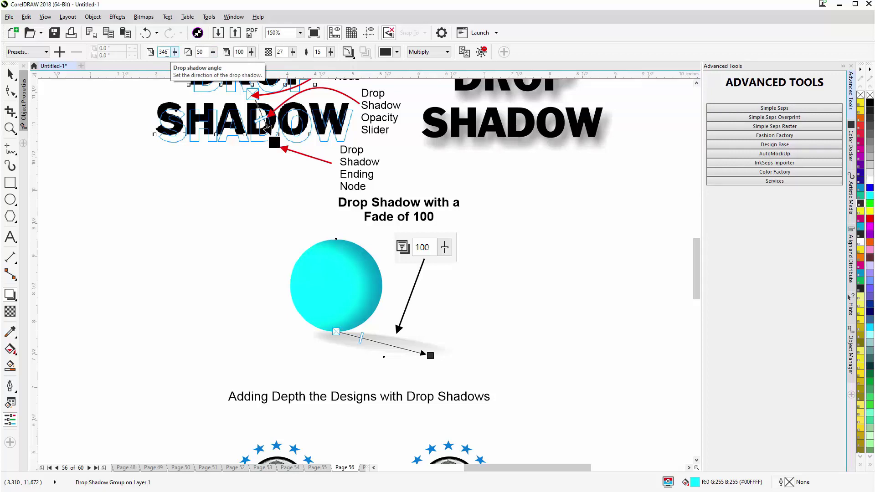
Step: Pull the cyan sphere's shadow in beneath it, angled down-right at 322 degrees
left_click_drag(430, 355, 390, 374)
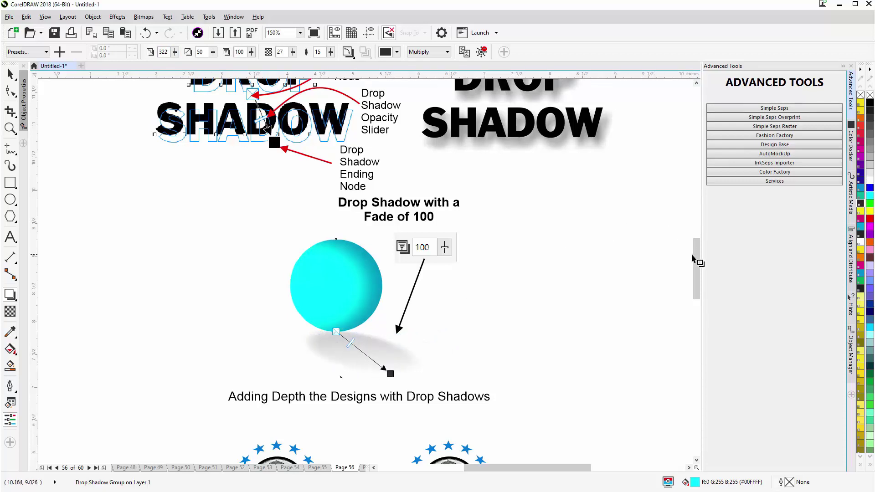
left_click_drag(695, 250, 689, 289)
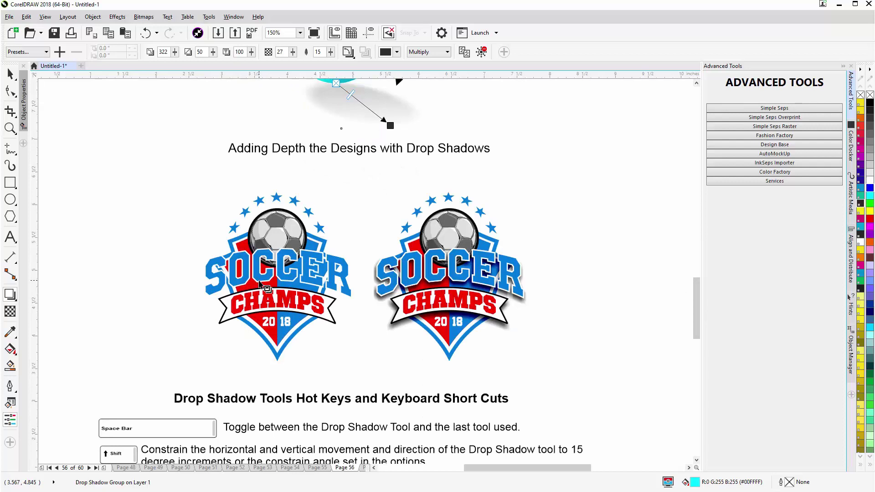
Step: Zoom in on the left logo and add a drop shadow to the SOCCER lettering
scroll(262, 286, "up", 1)
key("Escape")
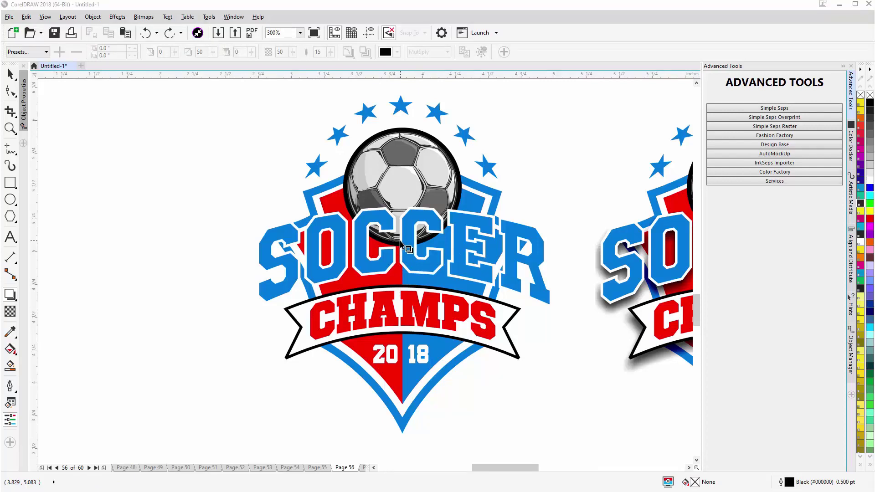
left_click(401, 246)
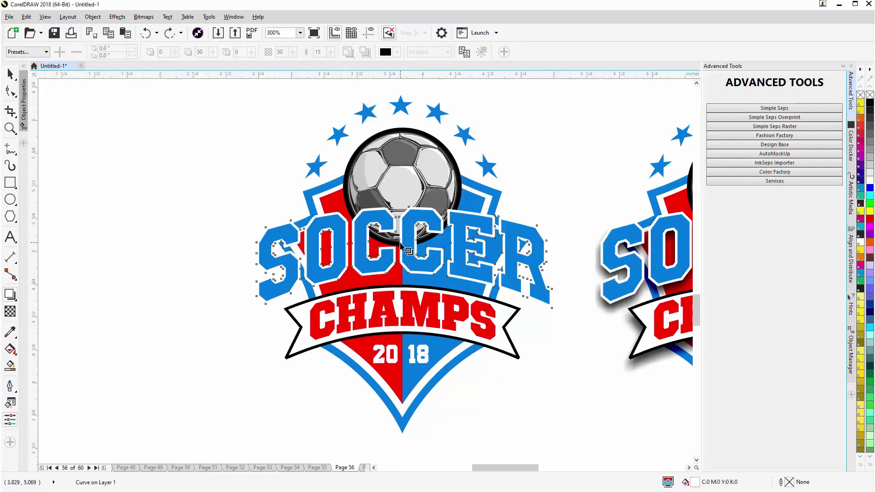
left_click_drag(401, 246, 405, 279)
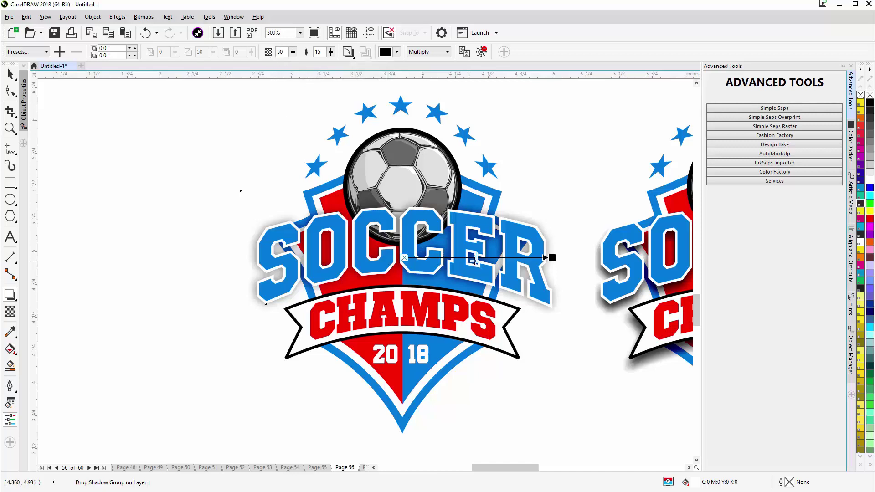
Step: Raise the SOCCER shadow's opacity to 69 and colour it dark navy blue
left_click_drag(477, 258, 504, 258)
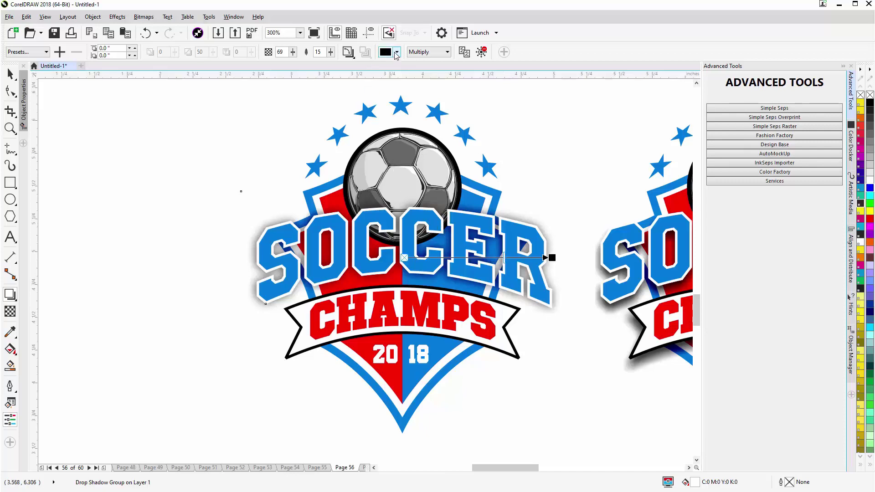
left_click(396, 53)
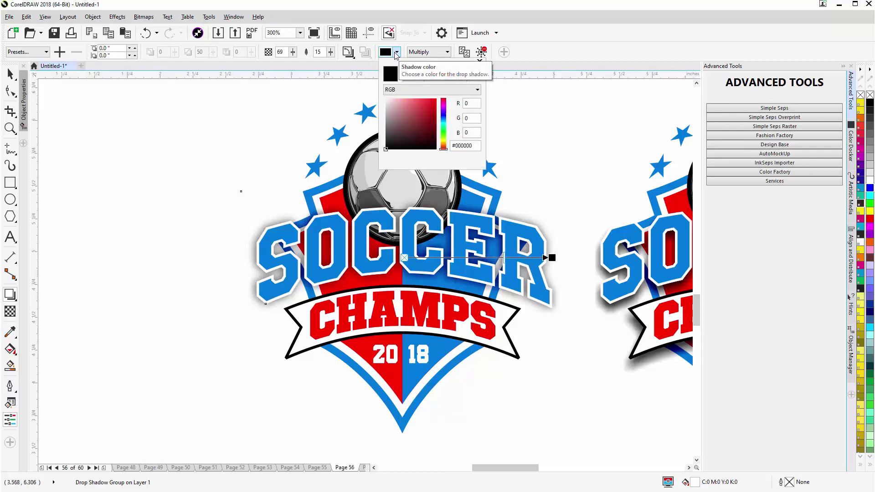
left_click(441, 117)
mouse_move(423, 110)
left_mouse_down()
mouse_move(445, 93)
mouse_move(455, 155)
left_mouse_up()
left_click(428, 117)
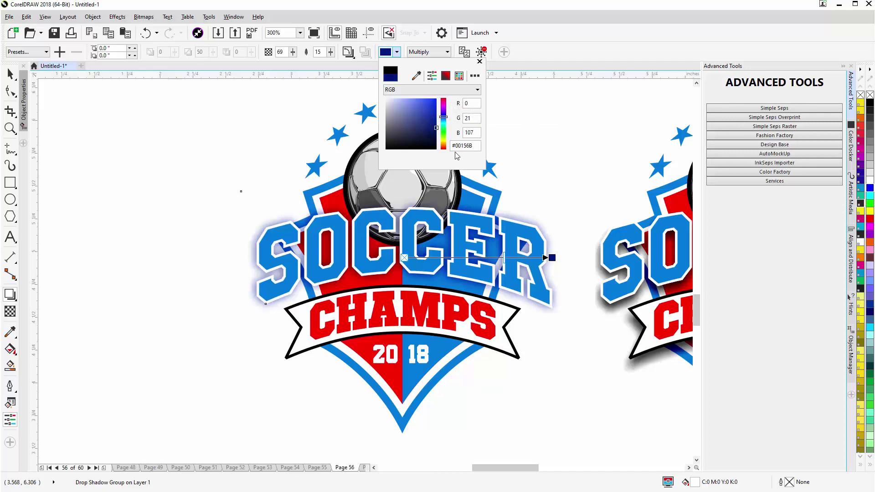
left_click(479, 62)
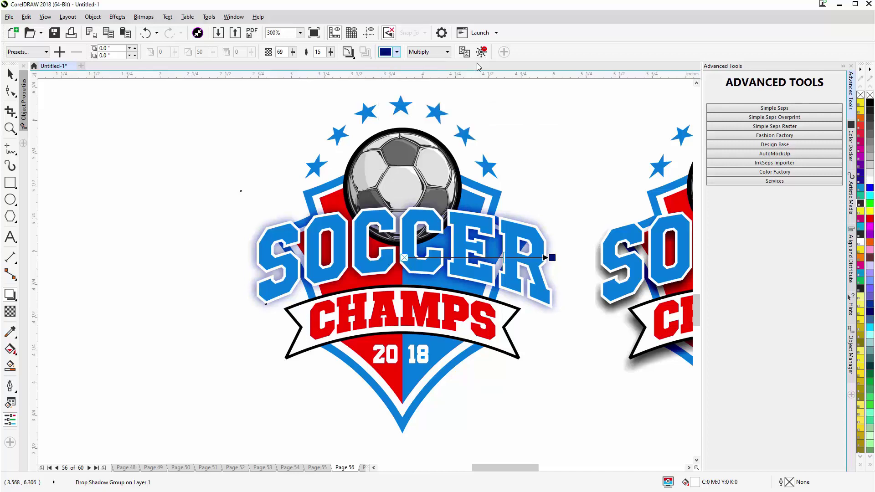
Step: Try Inside, Middle and Outside feather directions, settling on Gaussian Blur
left_click(350, 53)
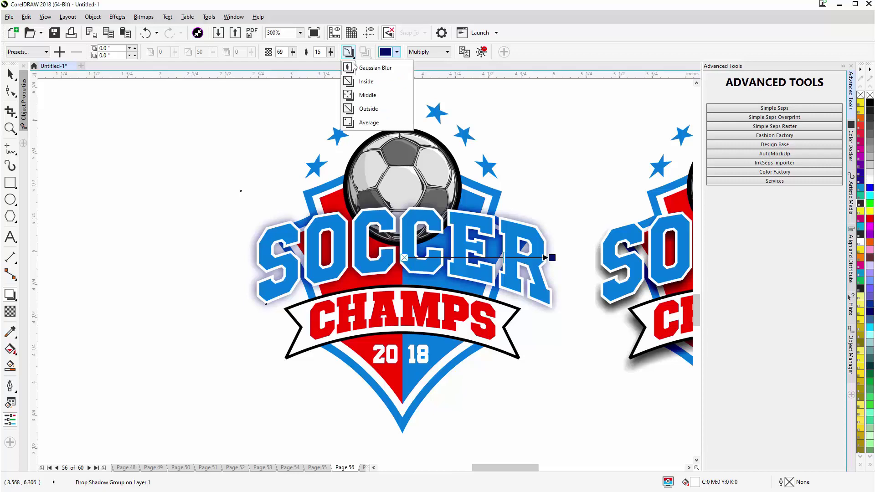
left_click(366, 81)
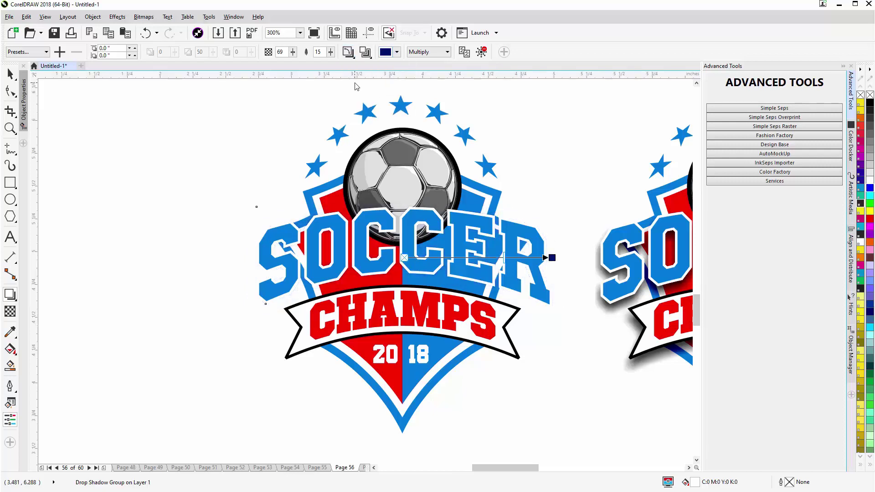
left_click(348, 52)
left_click(353, 96)
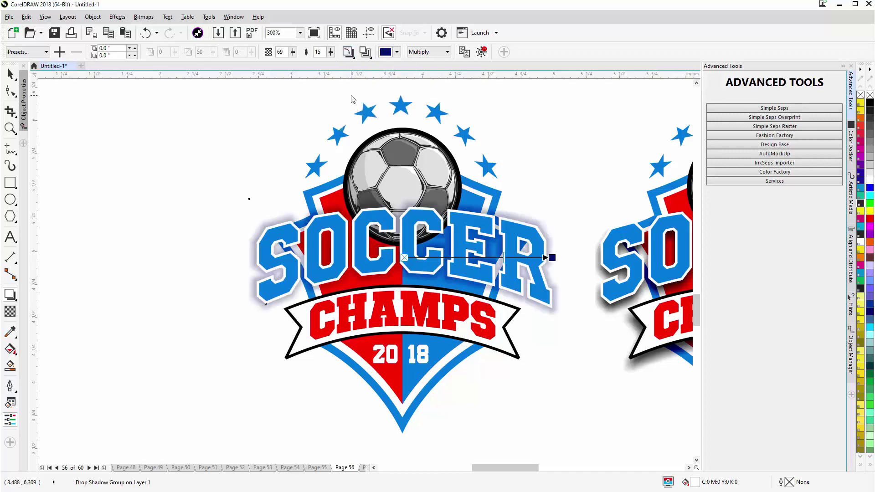
left_click(350, 54)
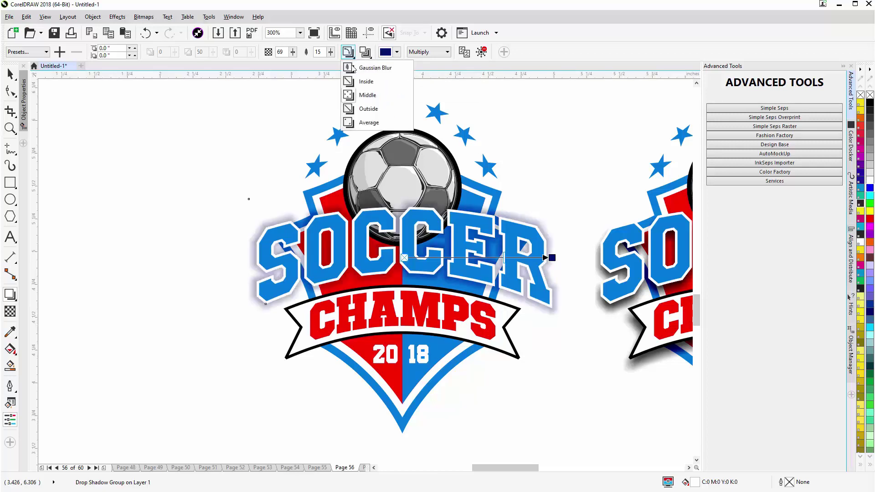
left_click(352, 112)
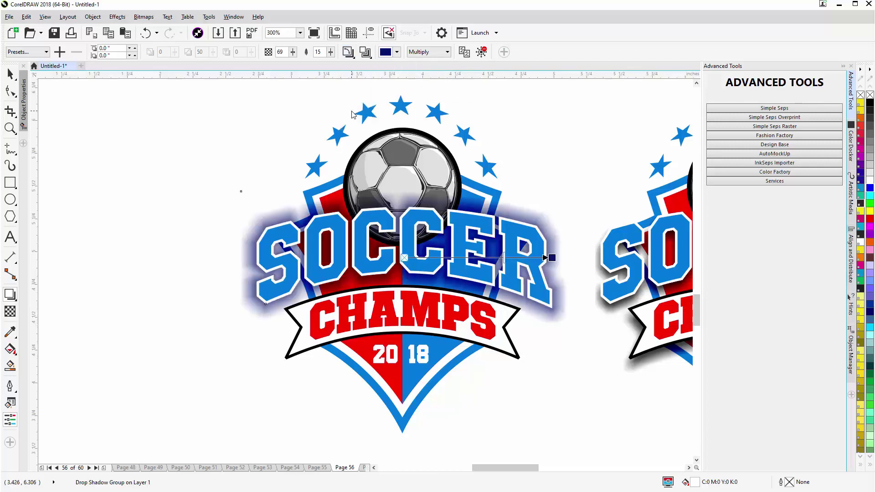
left_click(349, 53)
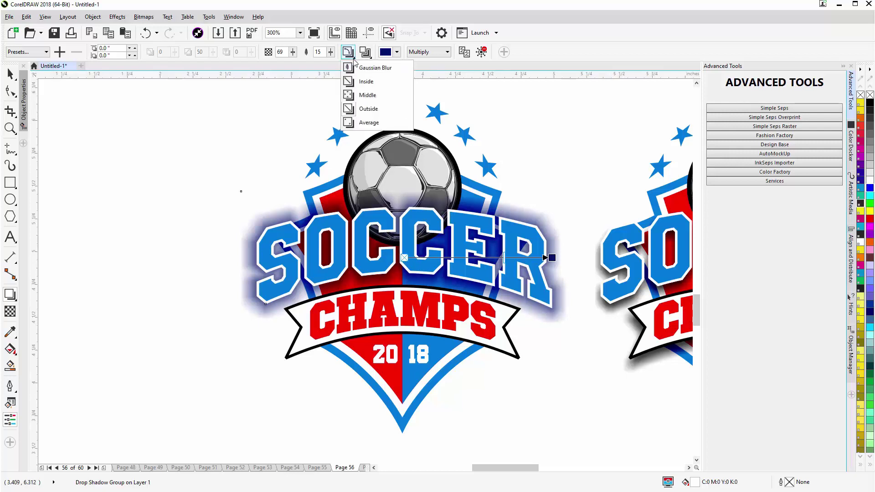
left_click(354, 68)
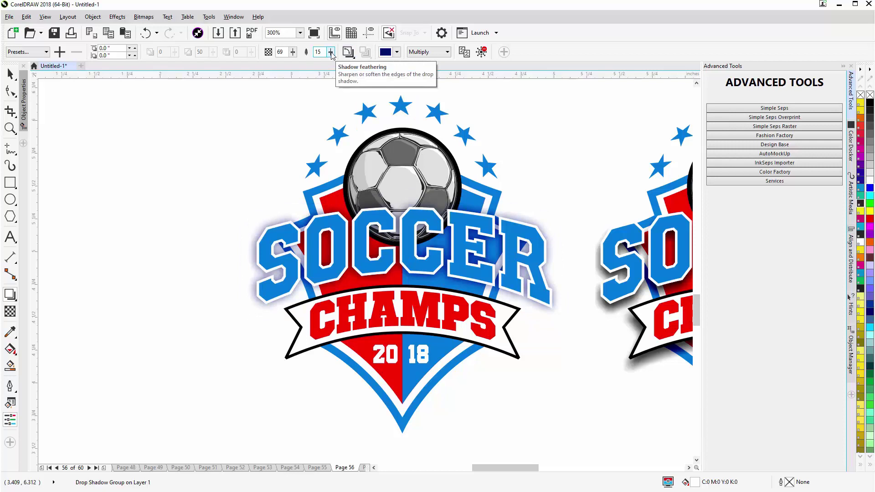
Step: Set the SOCCER shadow's feathering to 16 and its opacity to 87
left_click_drag(331, 54, 345, 71)
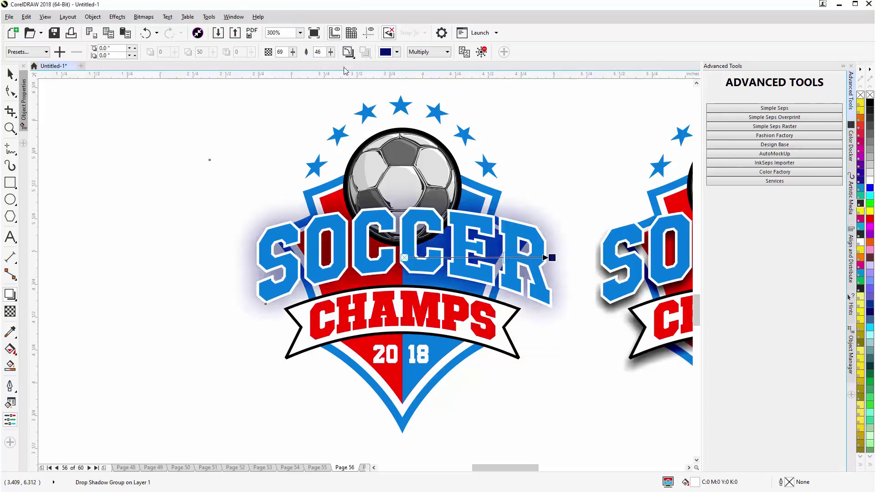
left_click(331, 53)
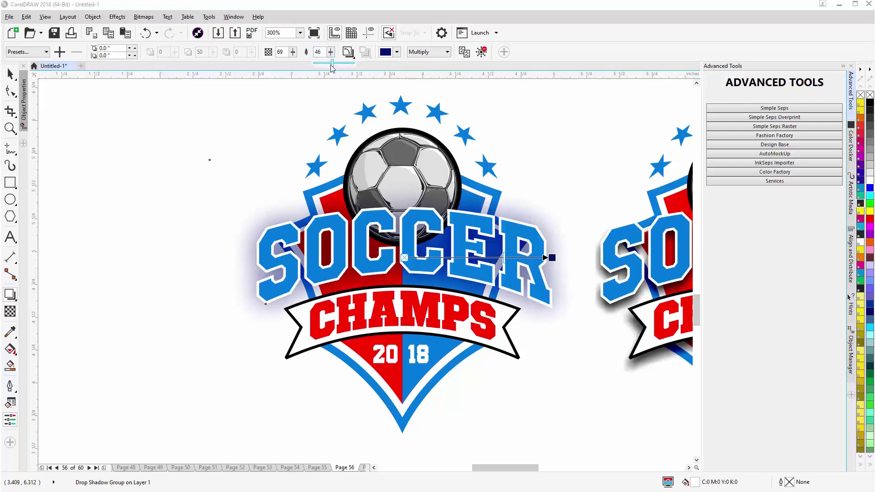
left_click_drag(332, 67, 318, 68)
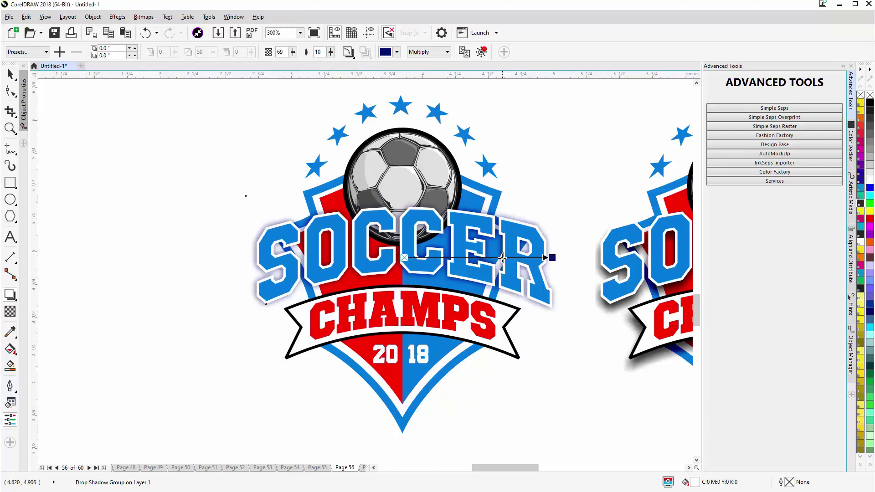
left_click_drag(502, 257, 518, 258)
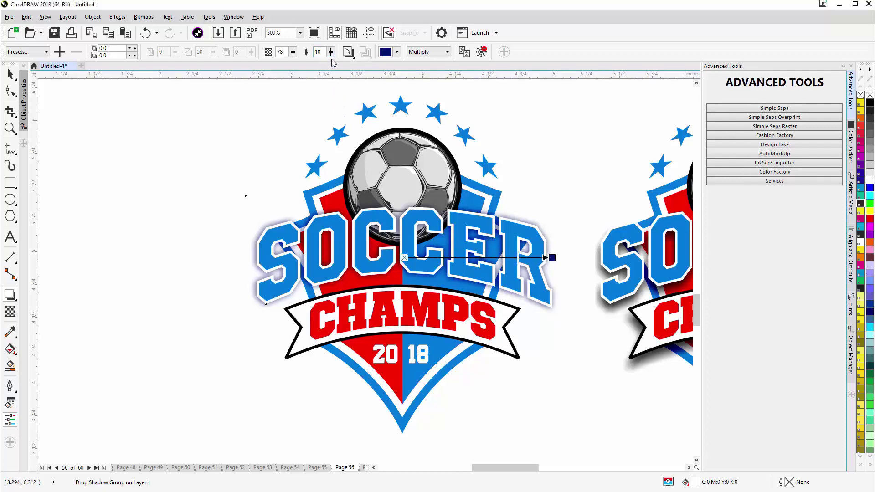
left_click_drag(331, 52, 333, 64)
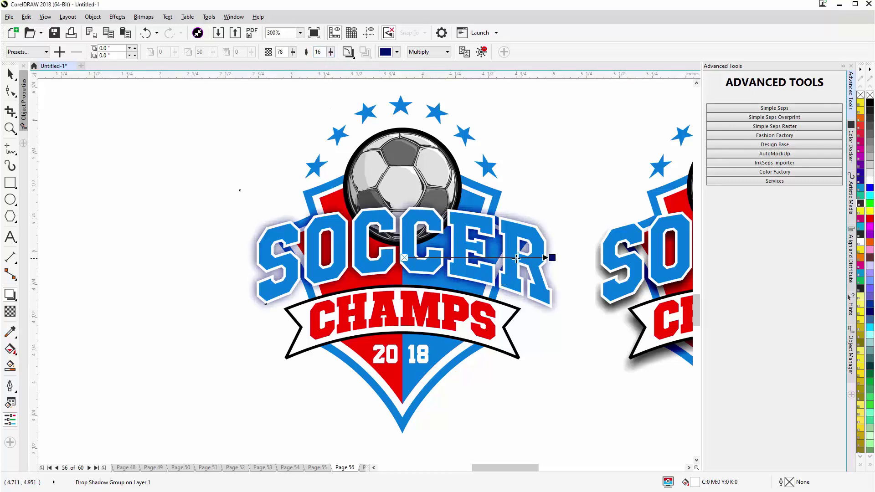
left_click_drag(516, 258, 529, 258)
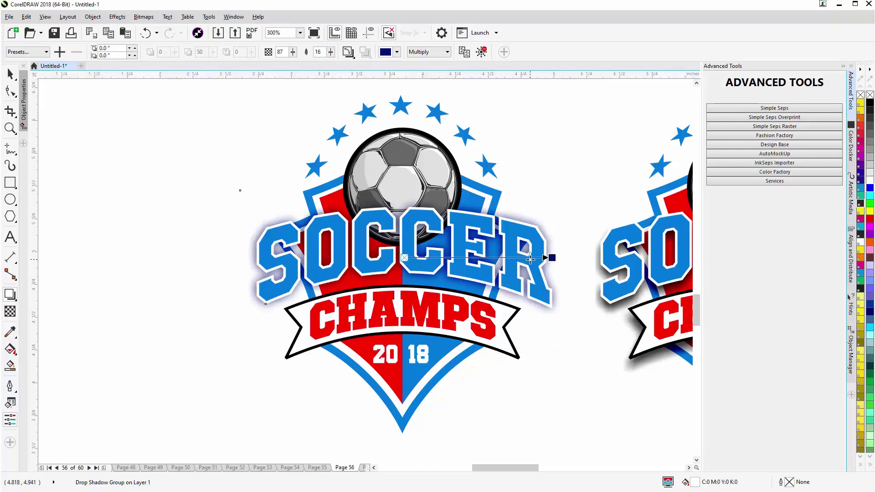
Step: Change the SOCCER shadow colour to black (#000000) and zoom out to see both logos
left_click(397, 52)
left_click(386, 148)
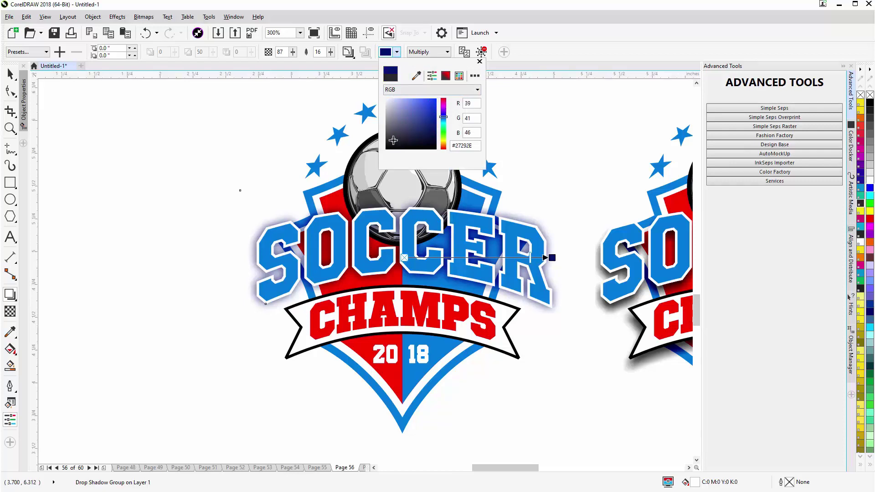
left_click(479, 62)
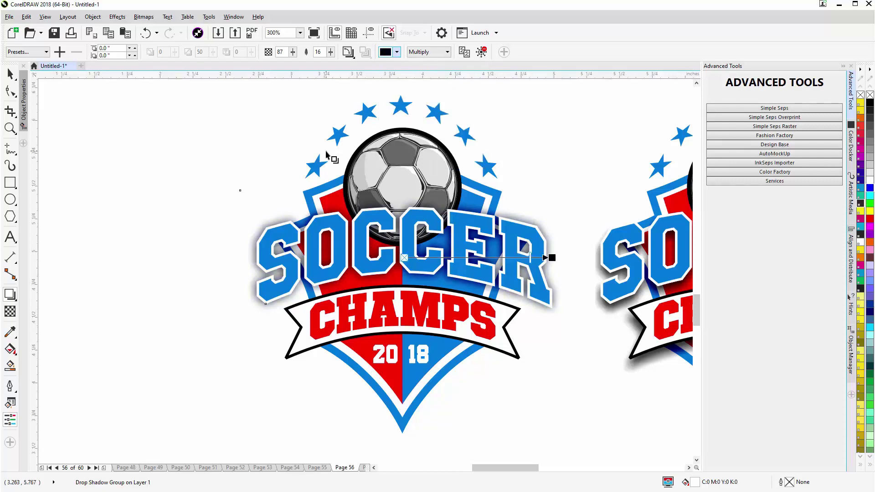
key("F3")
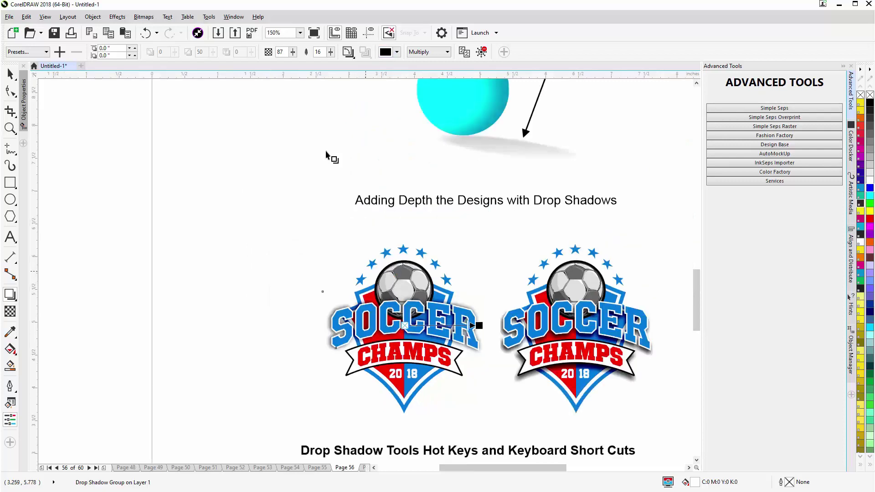
scroll(410, 371, "up", 2)
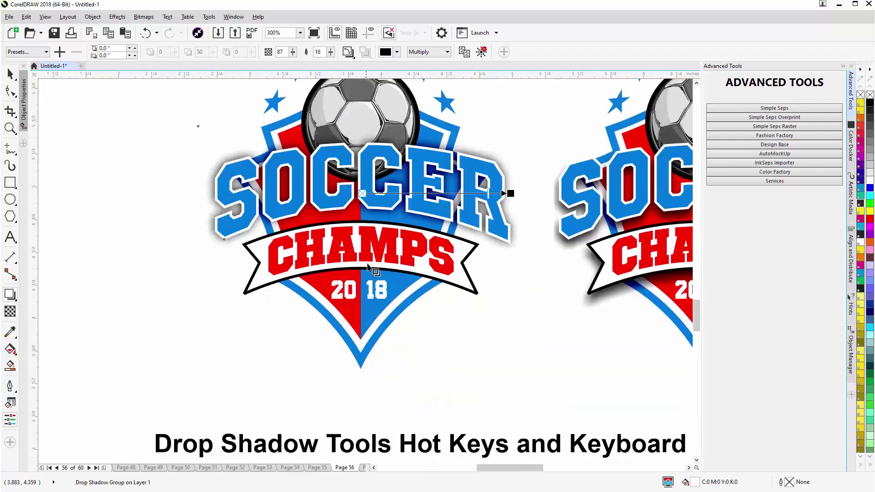
left_click_drag(362, 244, 363, 286)
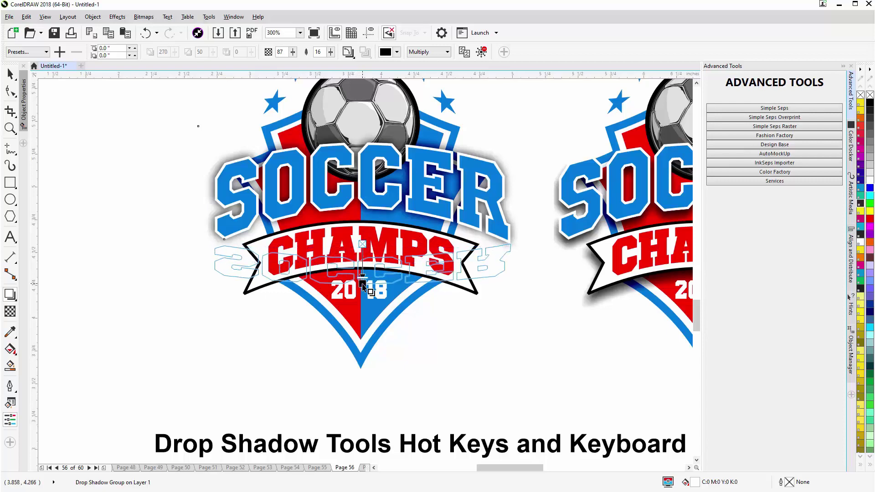
left_click_drag(363, 286, 363, 286)
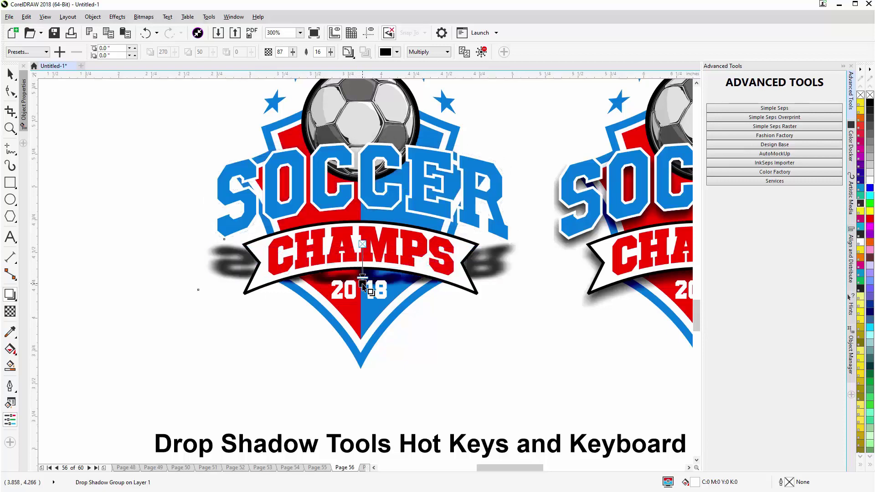
key("ctrl+z")
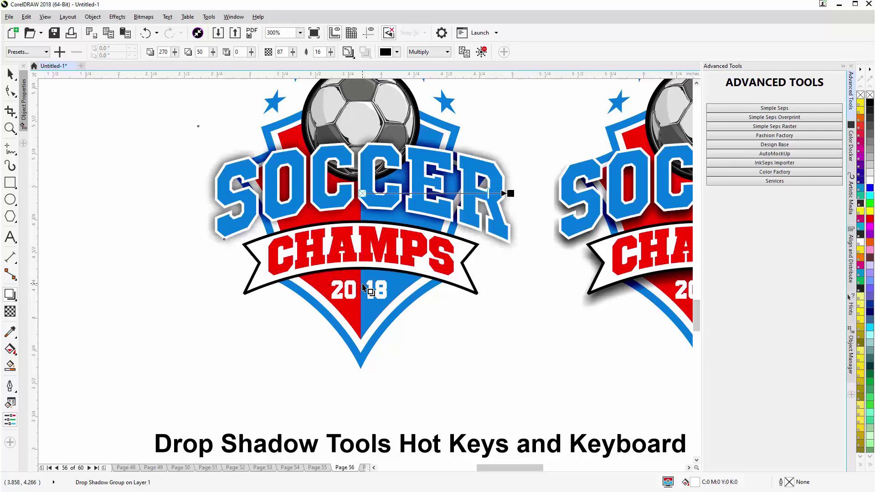
left_click(268, 286)
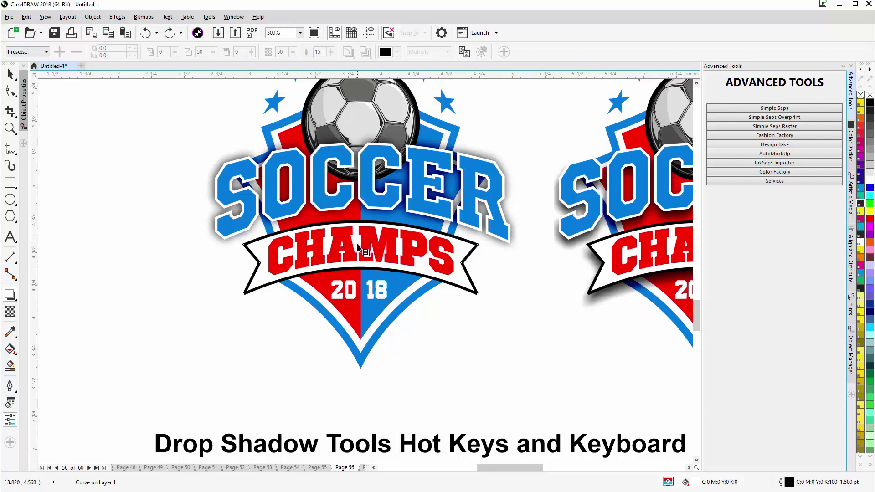
left_click_drag(360, 257, 362, 300)
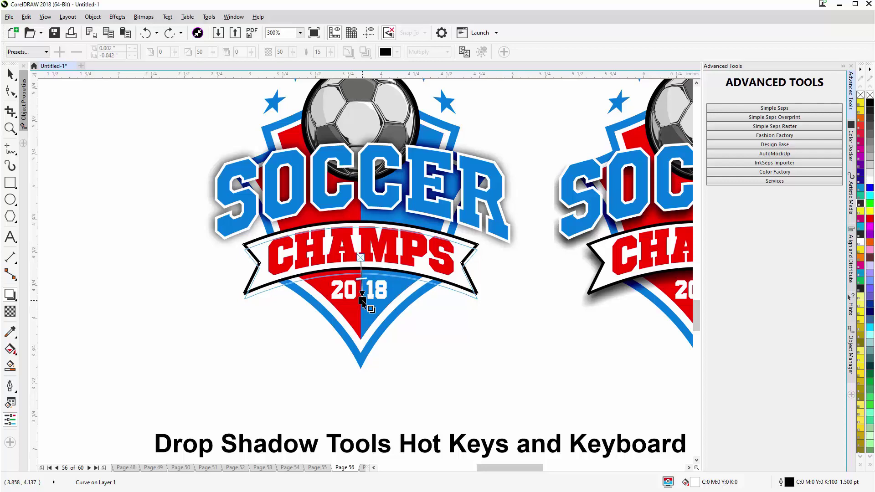
left_click_drag(362, 301, 362, 300)
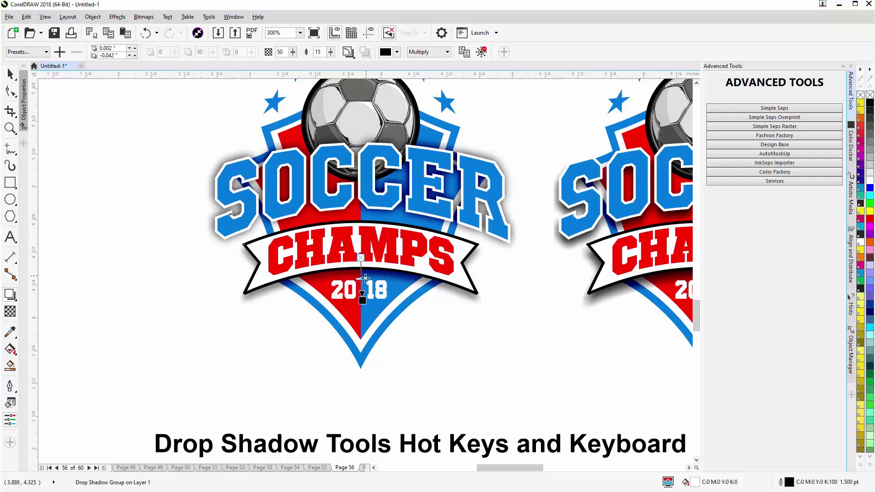
left_click_drag(362, 277, 363, 285)
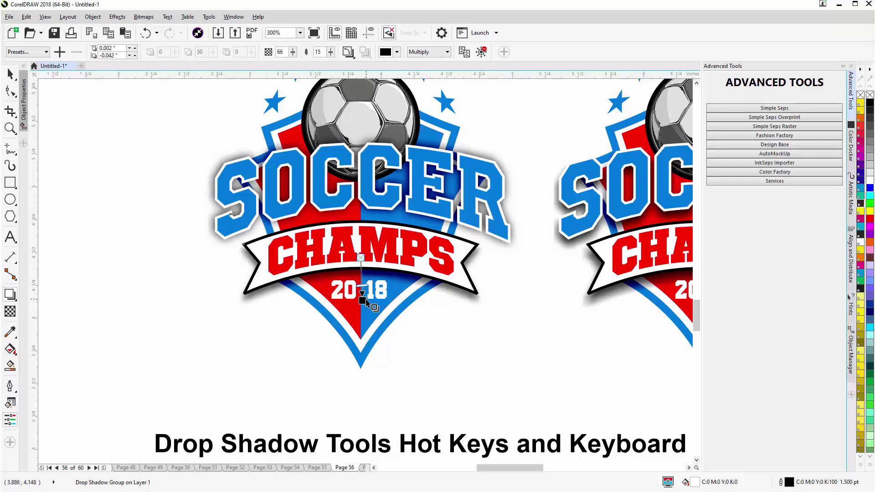
key("ctrl+z")
key("ctrl+z")
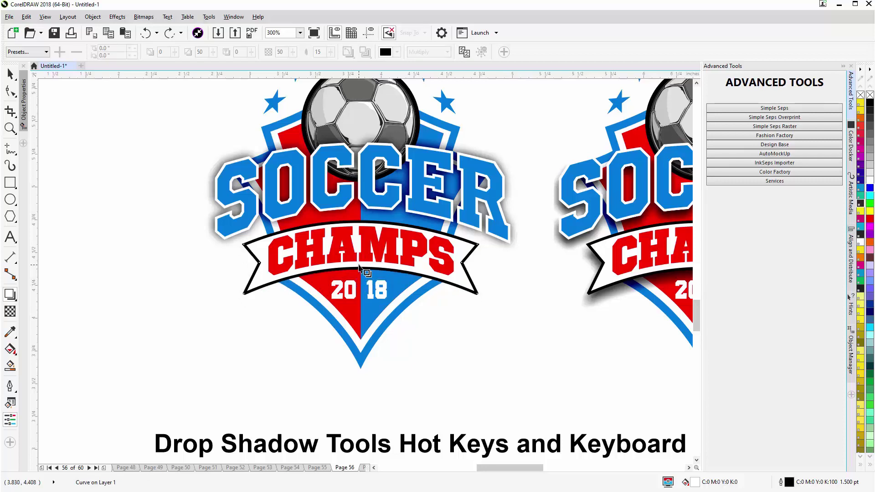
left_click_drag(360, 258, 362, 290)
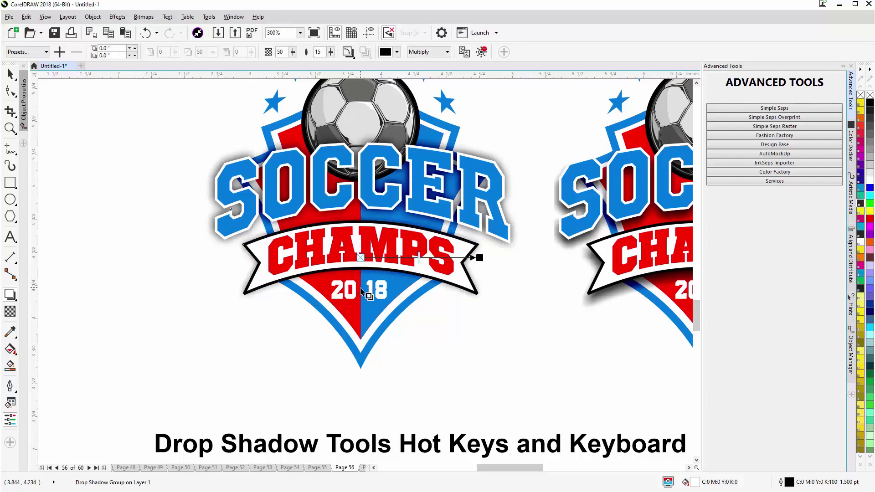
Step: Undo the earlier banner shadow and drag a new opacity-70 shadow down beneath the CHAMPS banner
key("ctrl+z")
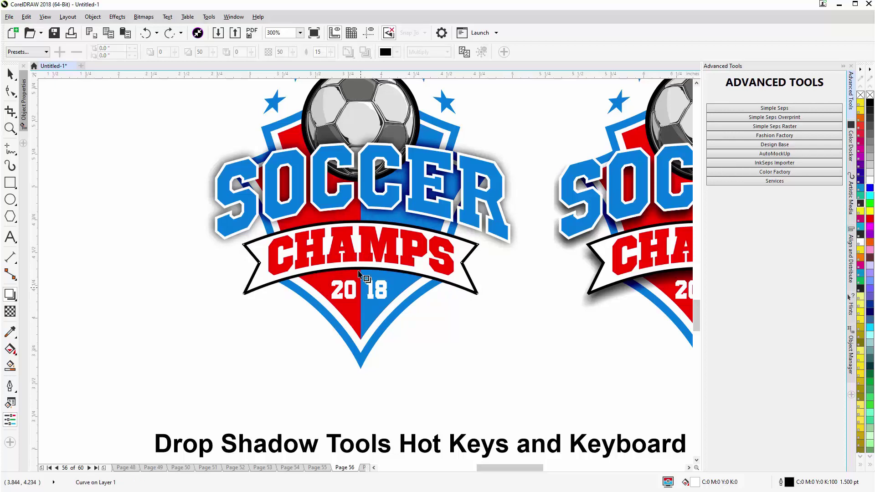
left_click_drag(360, 257, 361, 288)
Step: Zoom out to 37% and scroll to centre page 56 in view
scroll(360, 287, "down", 5)
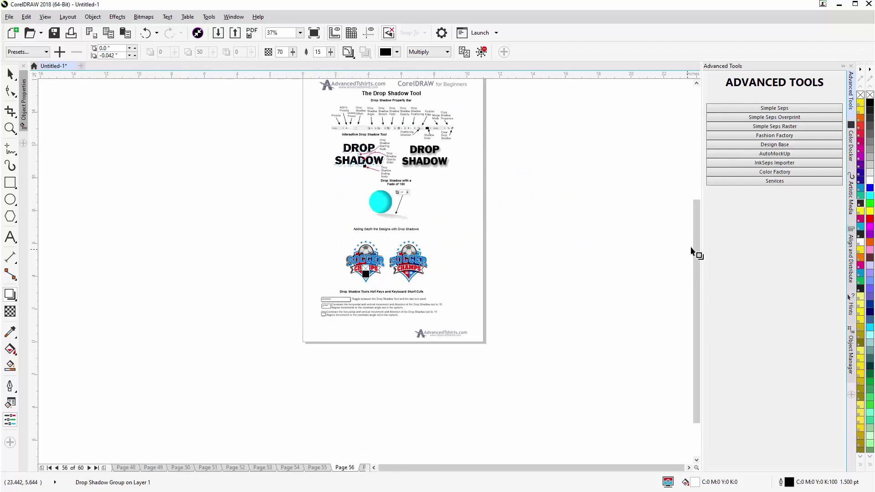
left_click_drag(697, 250, 689, 217)
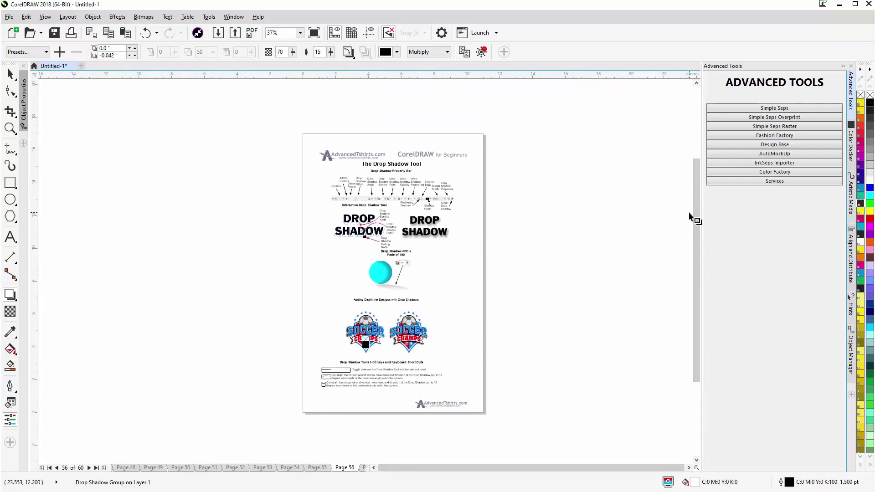